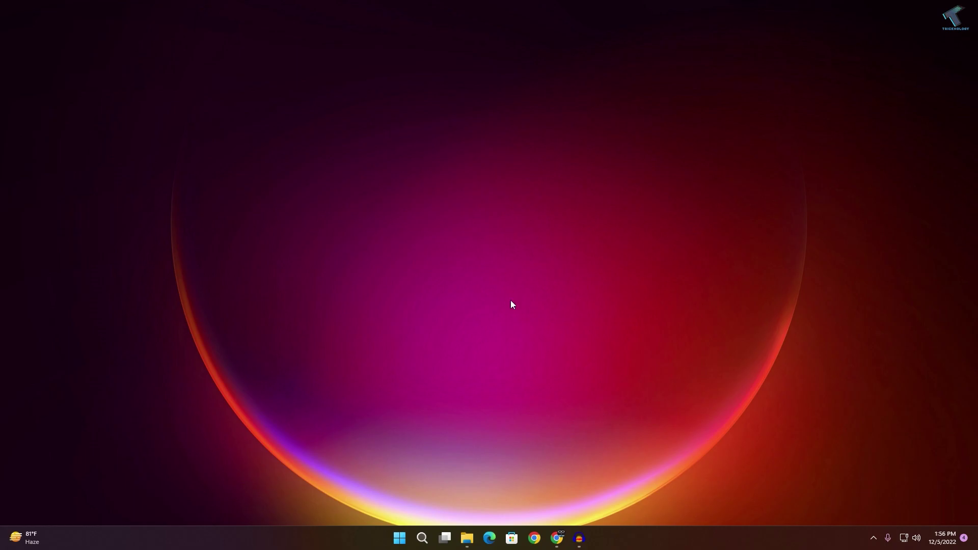
Open the Properties of the Test folder on New Volume (F:) via Show more options.
{"action": "left_click", "coordinate": [468, 538]}
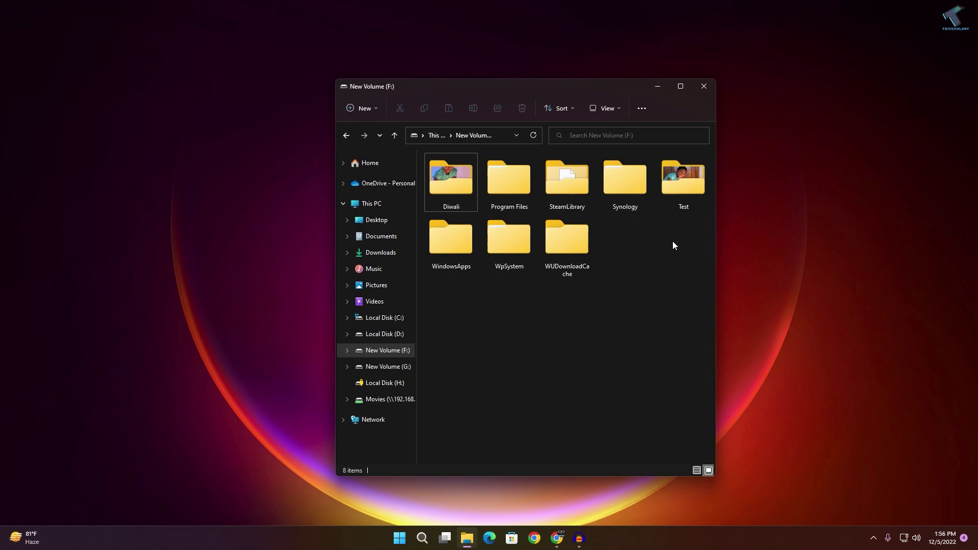
{"action": "right_click", "coordinate": [684, 171]}
{"action": "key", "text": "Escape"}
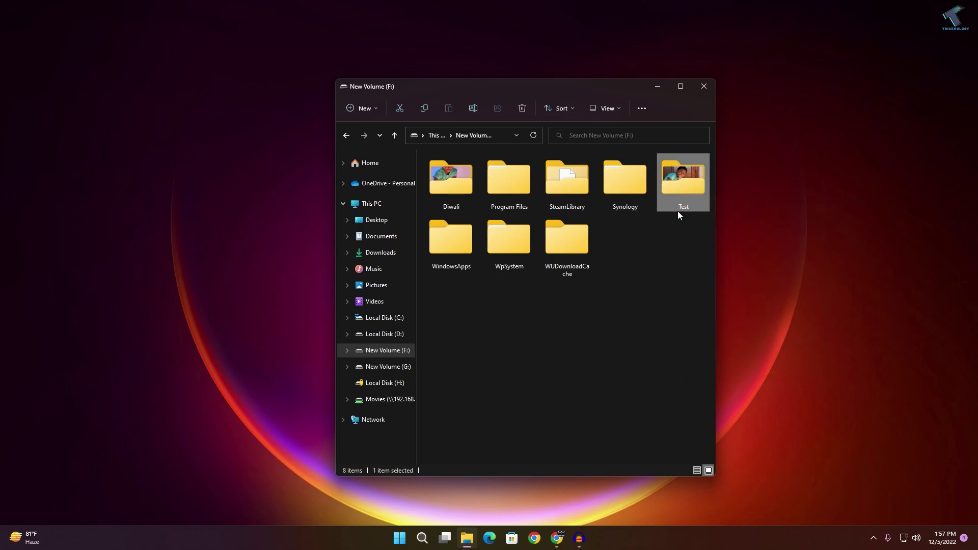
{"action": "right_click", "coordinate": [681, 177]}
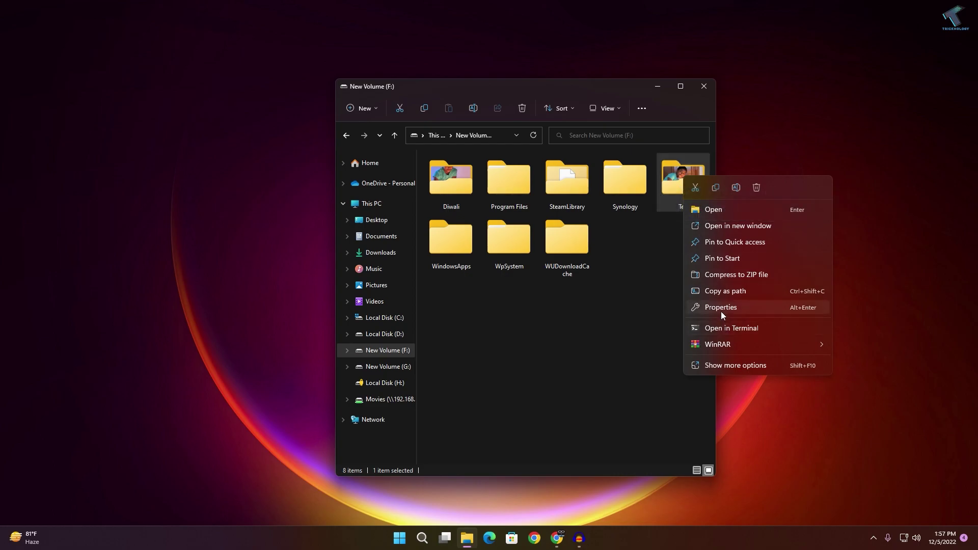
{"action": "left_click", "coordinate": [735, 366]}
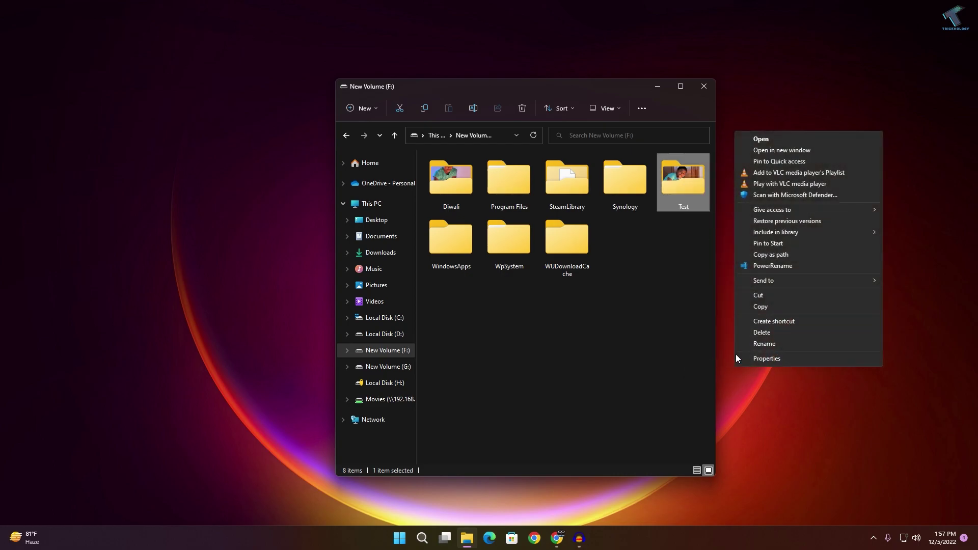
{"action": "left_click", "coordinate": [806, 360]}
{"action": "left_click_drag", "start_coordinate": [836, 286], "coordinate": [636, 156]}
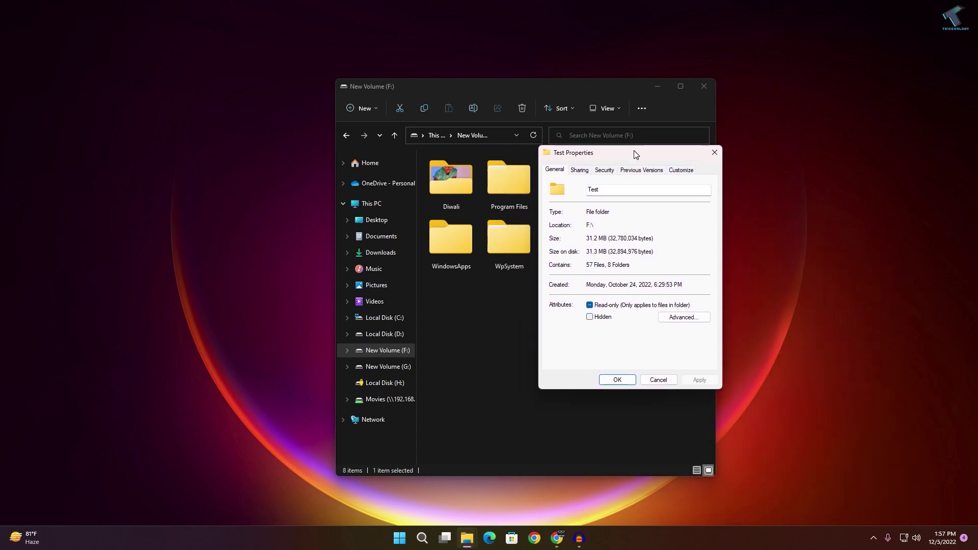
Add Everyone to the Test folder's sharing list with Read/Write permission.
{"action": "left_click", "coordinate": [580, 170]}
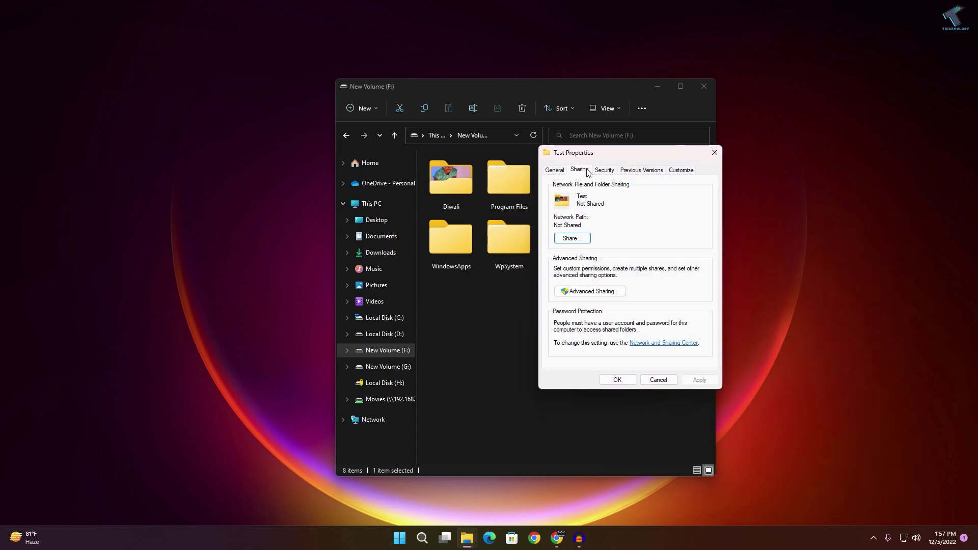
{"action": "left_click", "coordinate": [573, 239]}
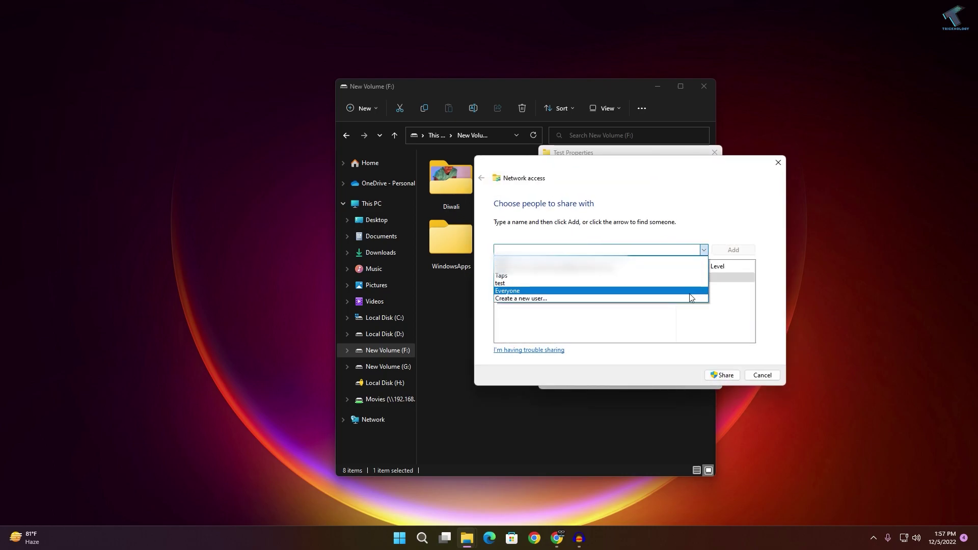
{"action": "left_click", "coordinate": [689, 293]}
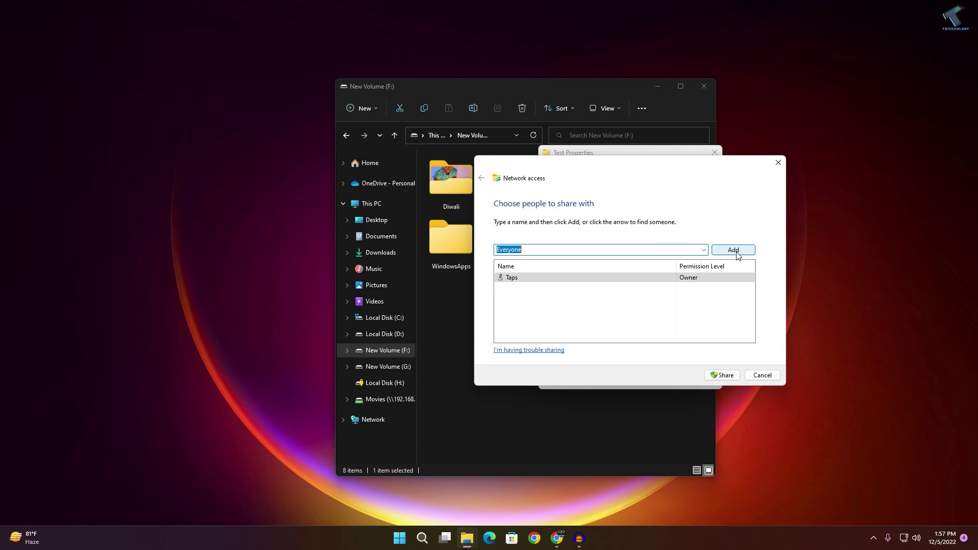
{"action": "left_click", "coordinate": [734, 250]}
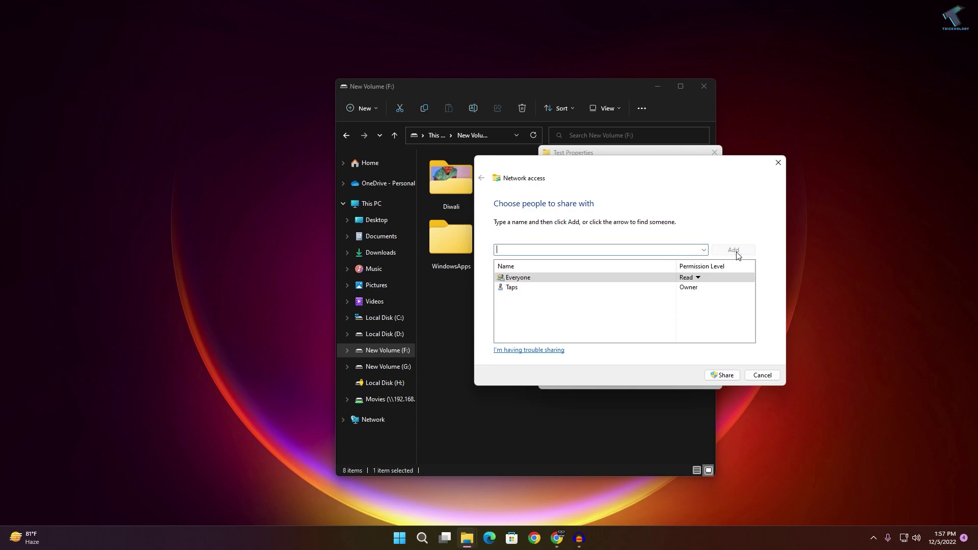
{"action": "left_click", "coordinate": [701, 279]}
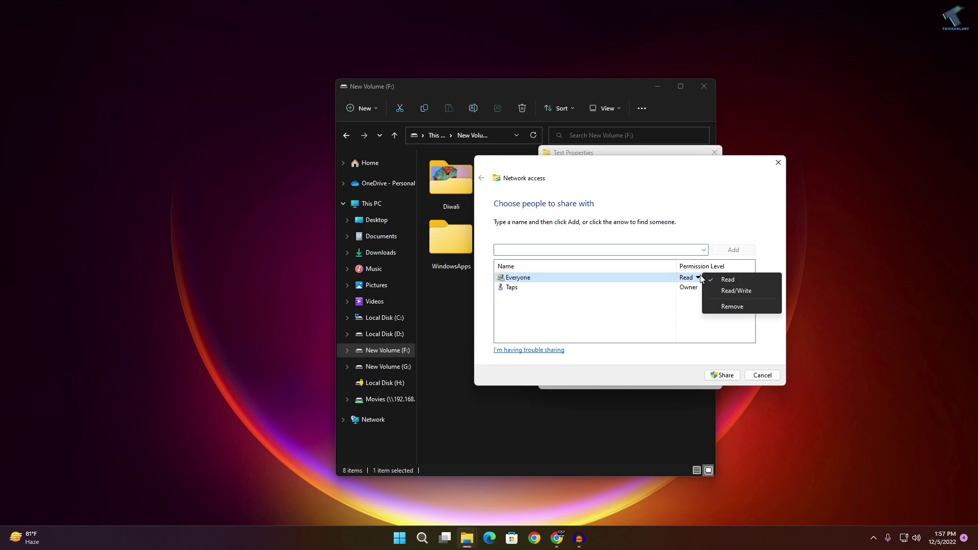
{"action": "left_click", "coordinate": [735, 292]}
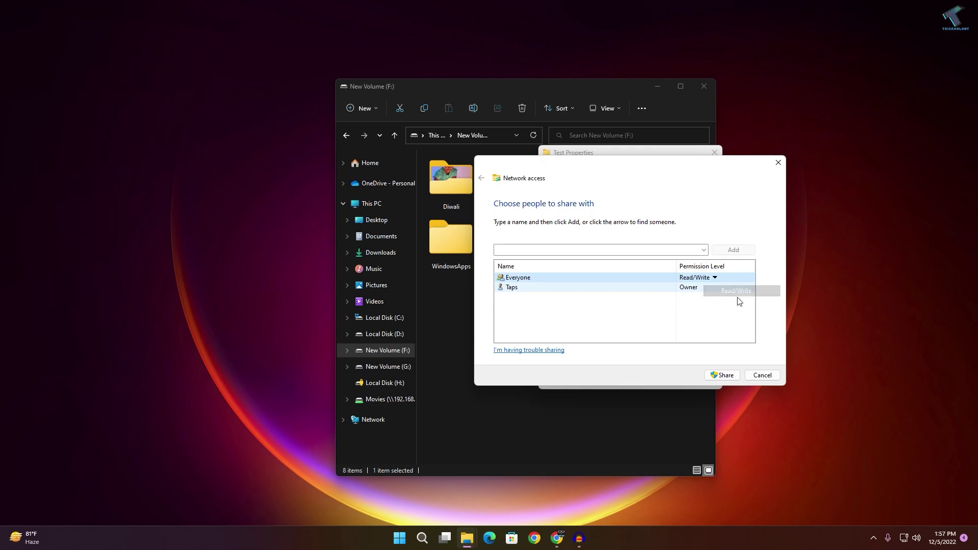
Apply the share, turning on network discovery and file sharing for public networks.
{"action": "left_click", "coordinate": [736, 375]}
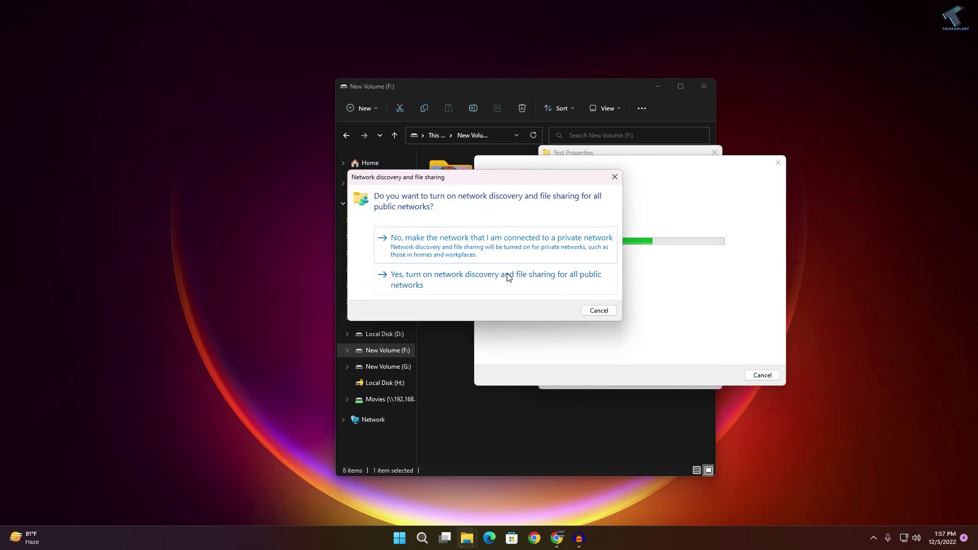
{"action": "left_click", "coordinate": [496, 284]}
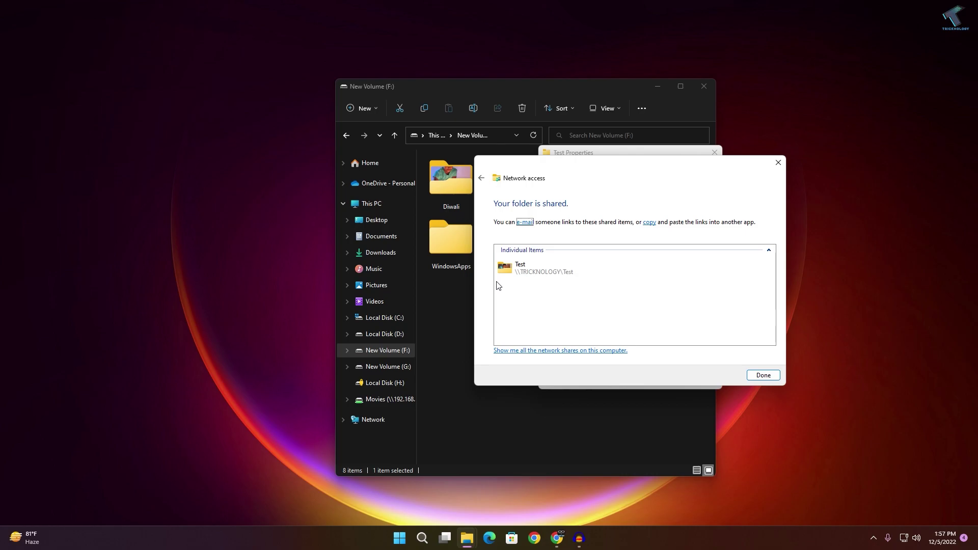
{"action": "left_click", "coordinate": [763, 375]}
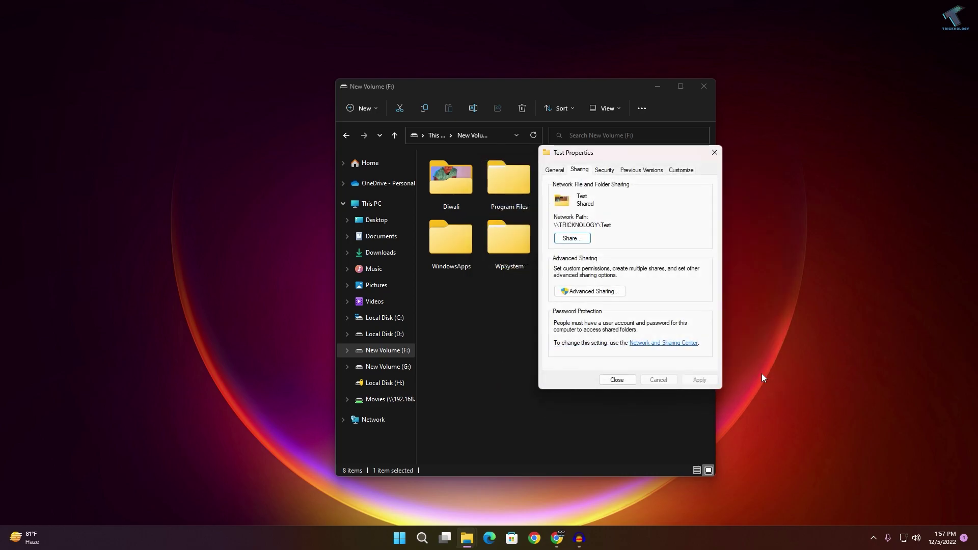
Open the Test share's permissions in Advanced Sharing, cancelling an attempt to add 'Tricknology'.
{"action": "left_click", "coordinate": [581, 291]}
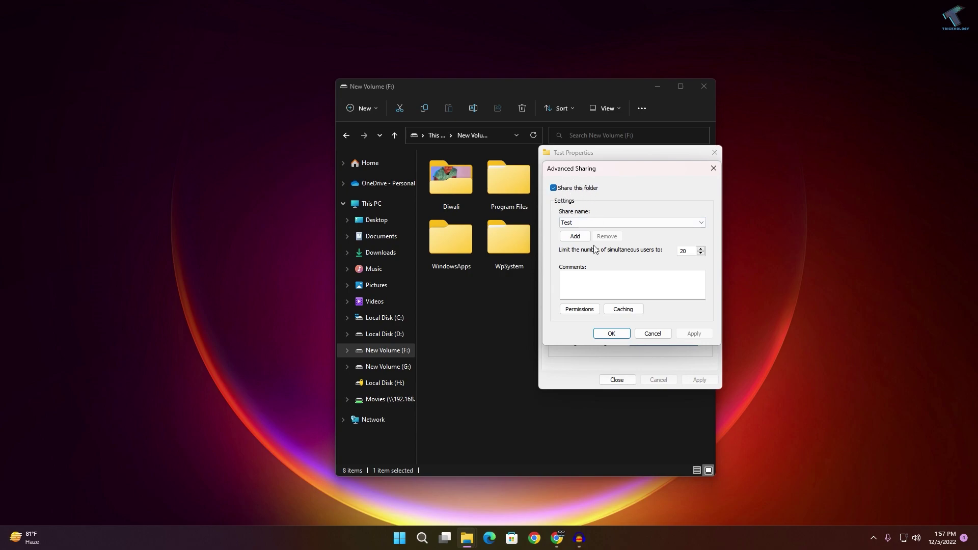
{"action": "left_click", "coordinate": [588, 309]}
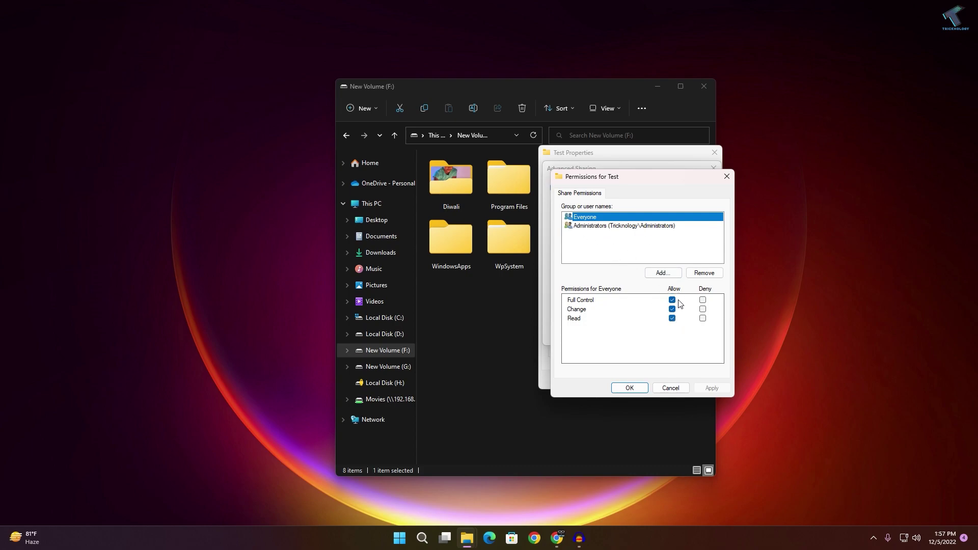
{"action": "left_click", "coordinate": [660, 275]}
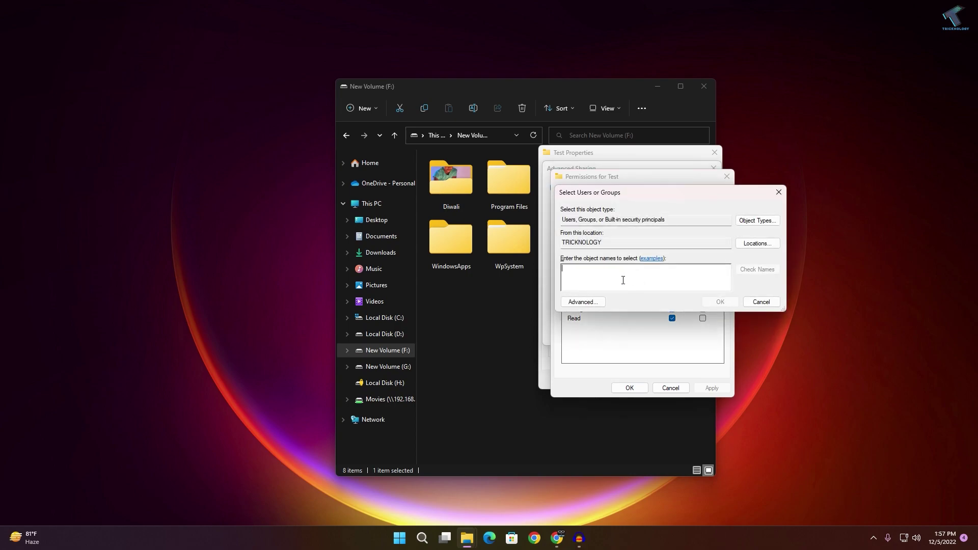
{"action": "type", "text": "Tricknology"}
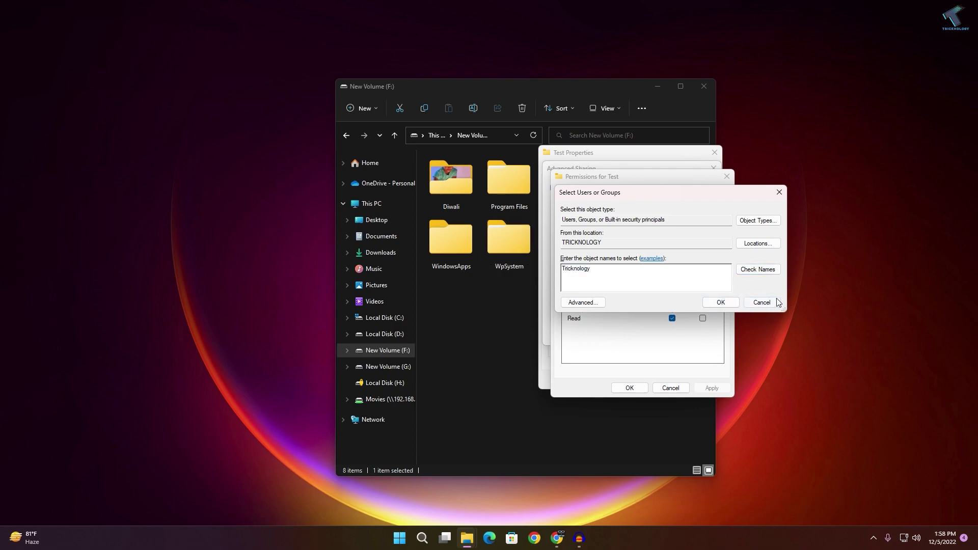
{"action": "left_click", "coordinate": [762, 301]}
Review the Everyone and Administrators permissions and accept the share and Advanced Sharing settings.
{"action": "left_click", "coordinate": [626, 248]}
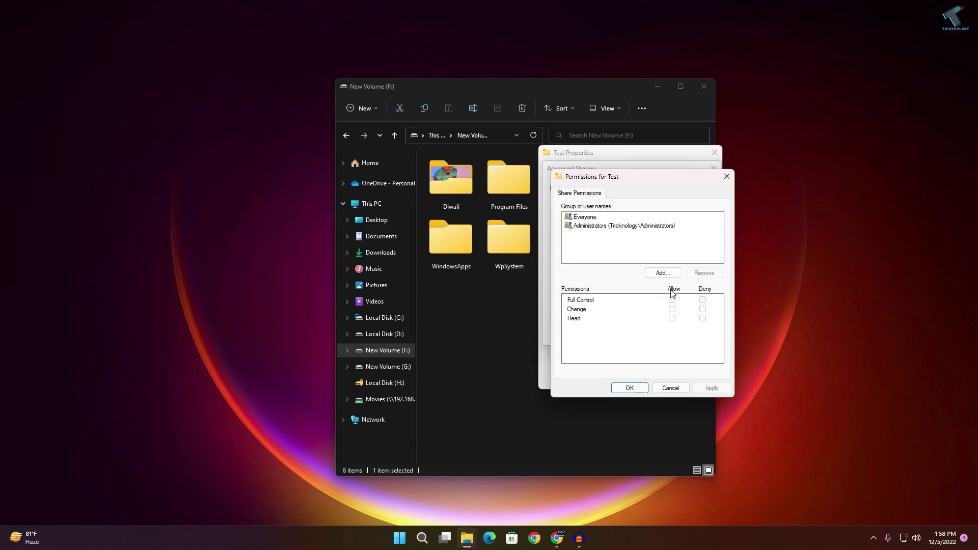
{"action": "left_click", "coordinate": [599, 227]}
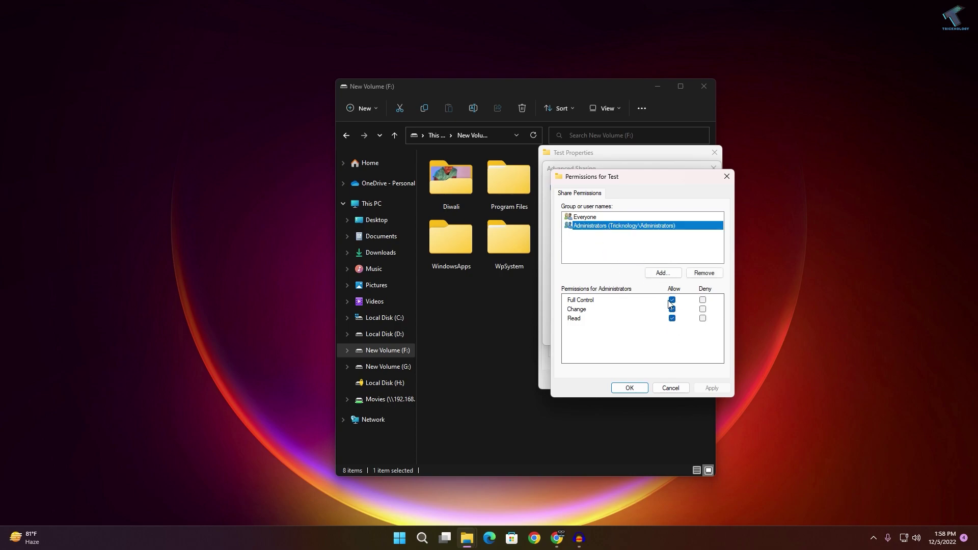
{"action": "left_click", "coordinate": [630, 388]}
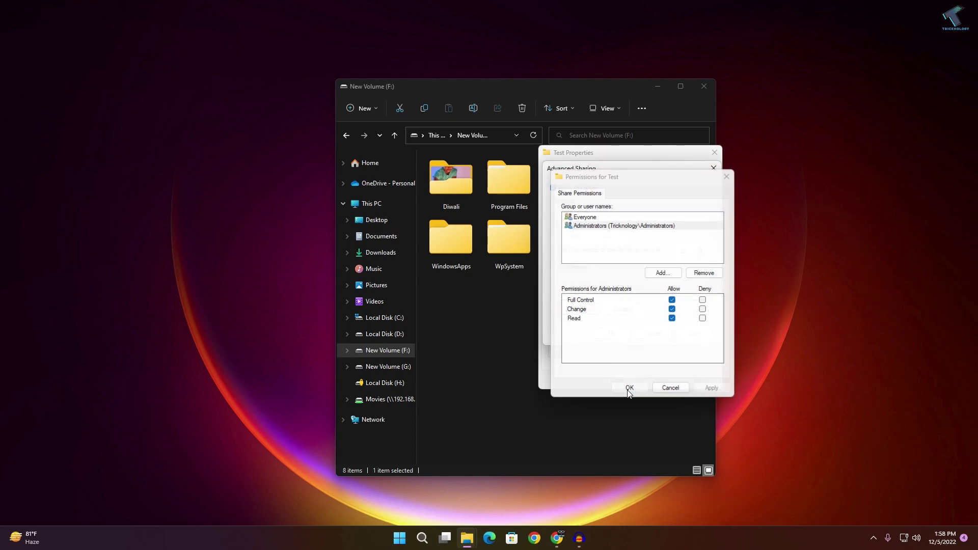
{"action": "left_click", "coordinate": [623, 335]}
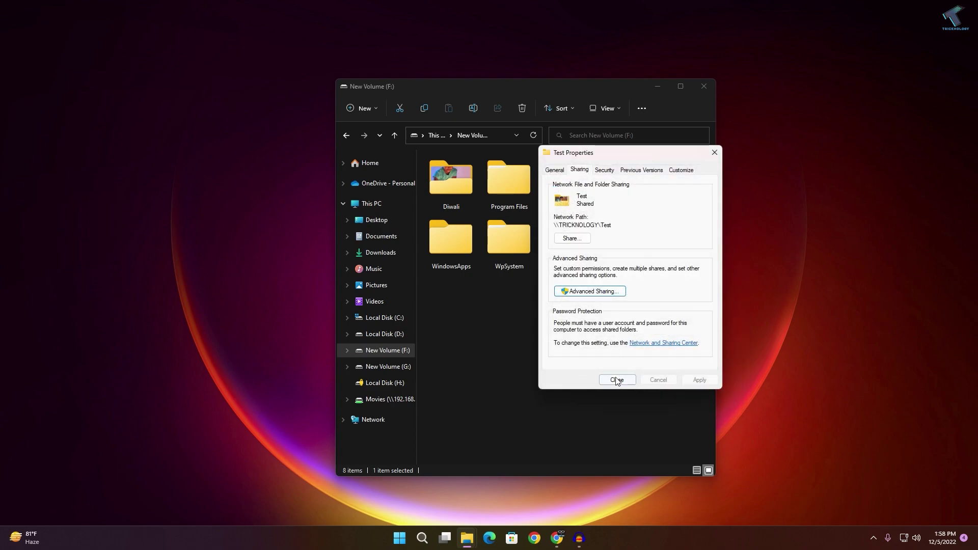
Close Test Properties, minimise Explorer, and launch Control Panel by searching 'con' in Start.
{"action": "left_click", "coordinate": [617, 379]}
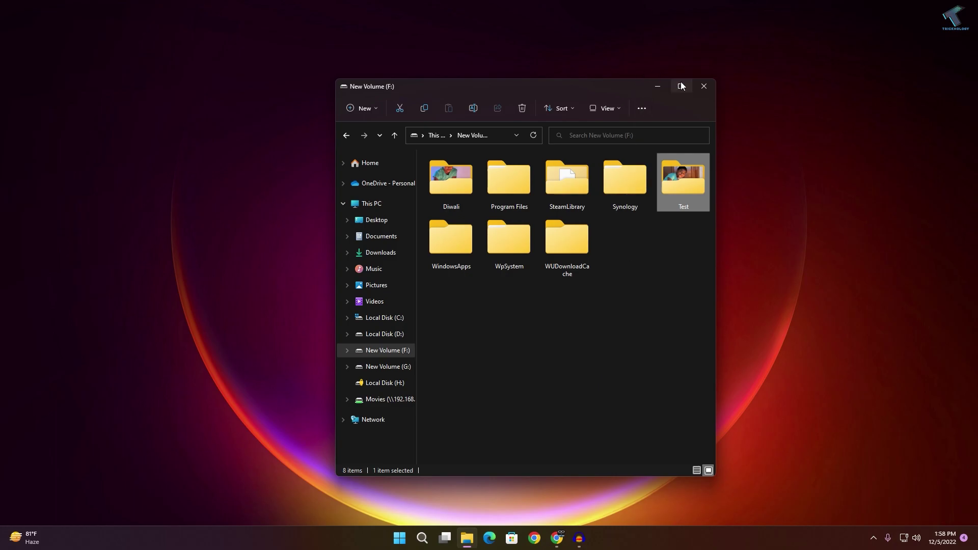
{"action": "left_click", "coordinate": [659, 87]}
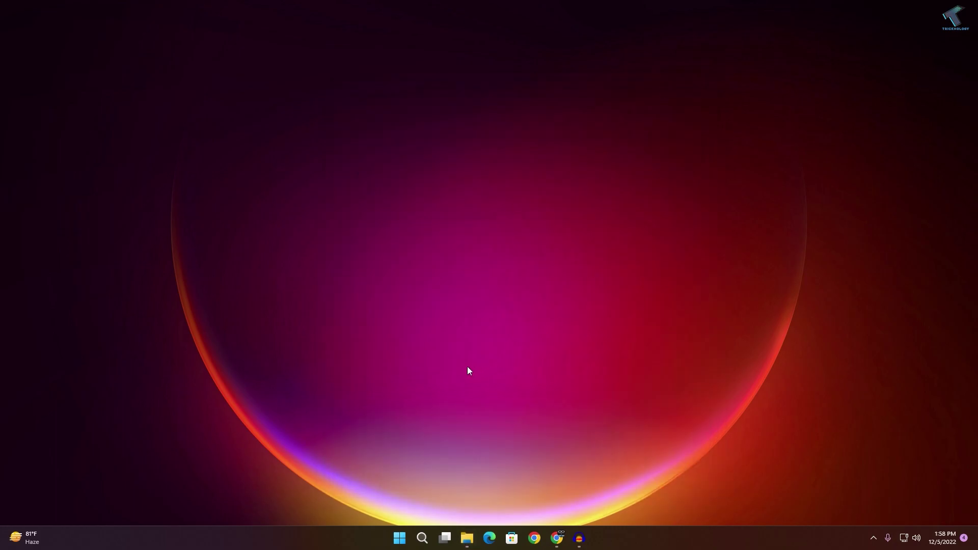
{"action": "left_click", "coordinate": [400, 543]}
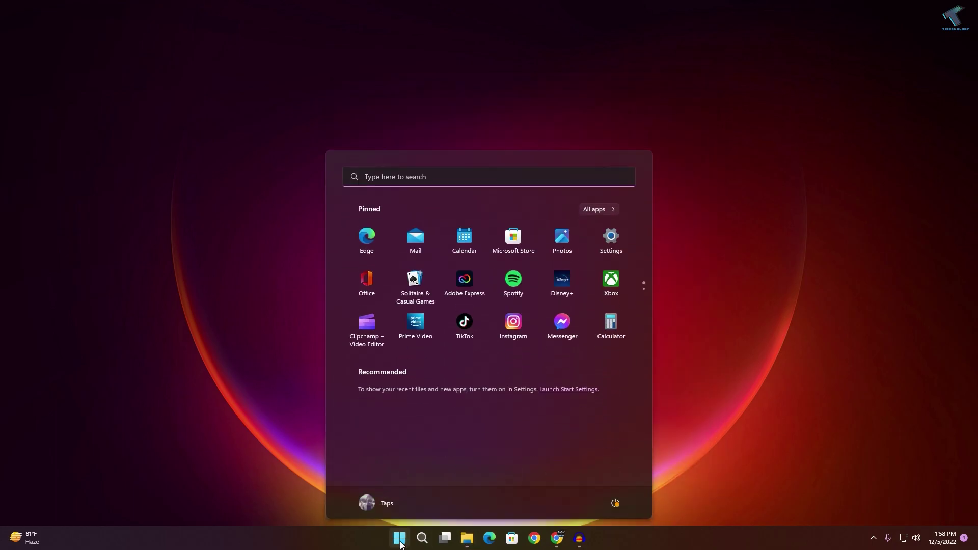
{"action": "type", "text": "co"}
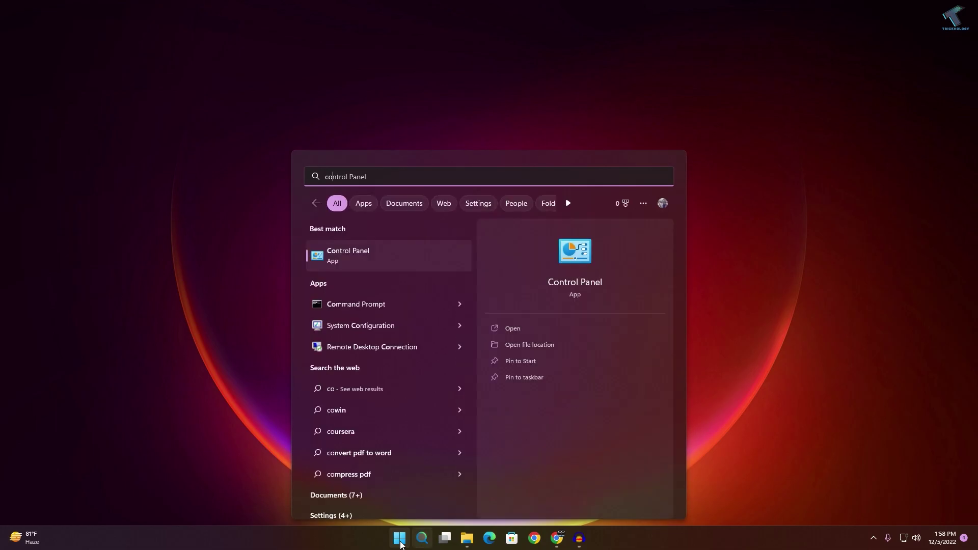
{"action": "type", "text": "n"}
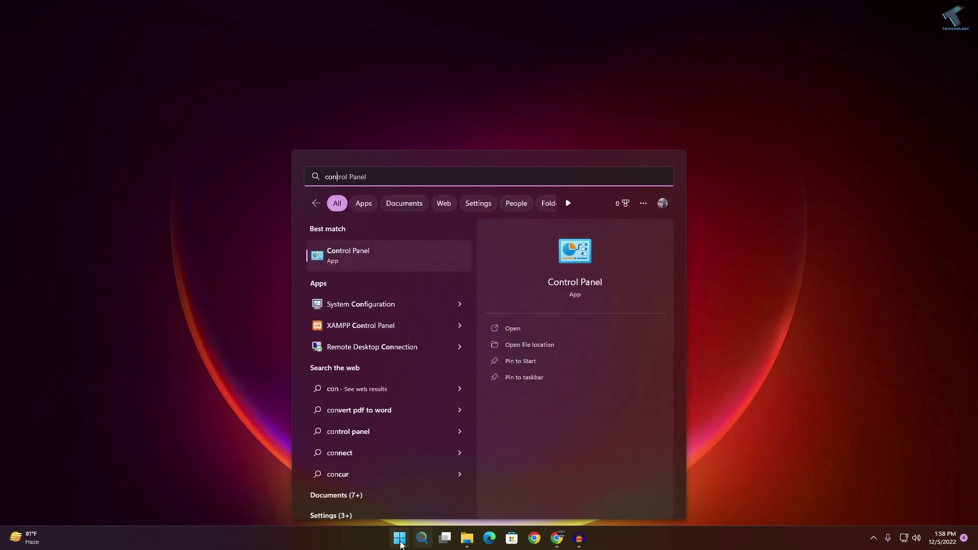
{"action": "key", "text": "Return"}
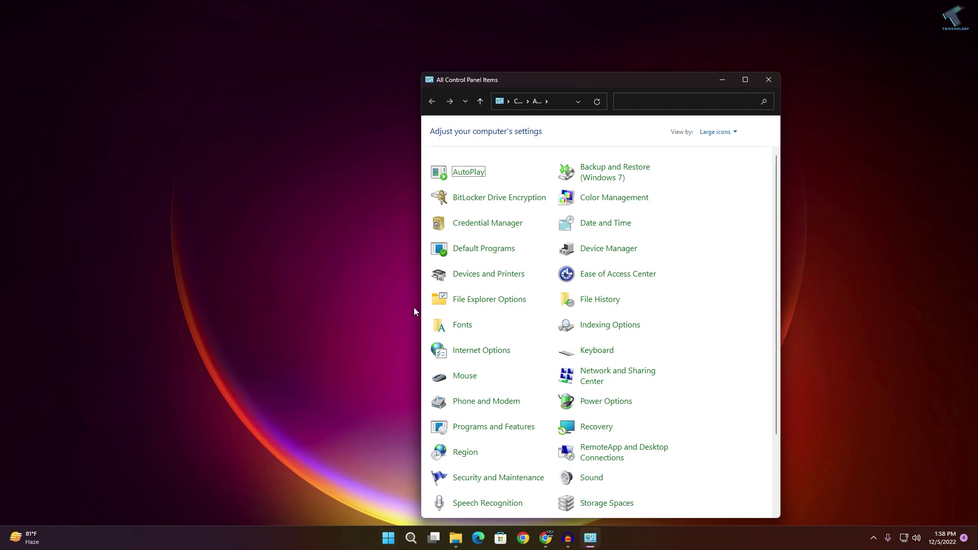
Maximise Control Panel, keep Large icons view, and go to Network and Sharing Center.
{"action": "double_click", "coordinate": [504, 86]}
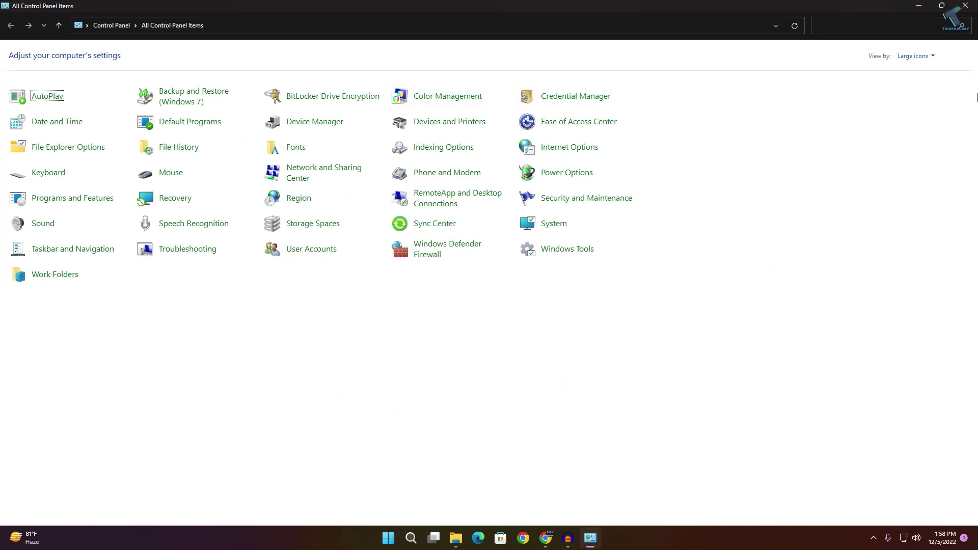
{"action": "left_click", "coordinate": [924, 56]}
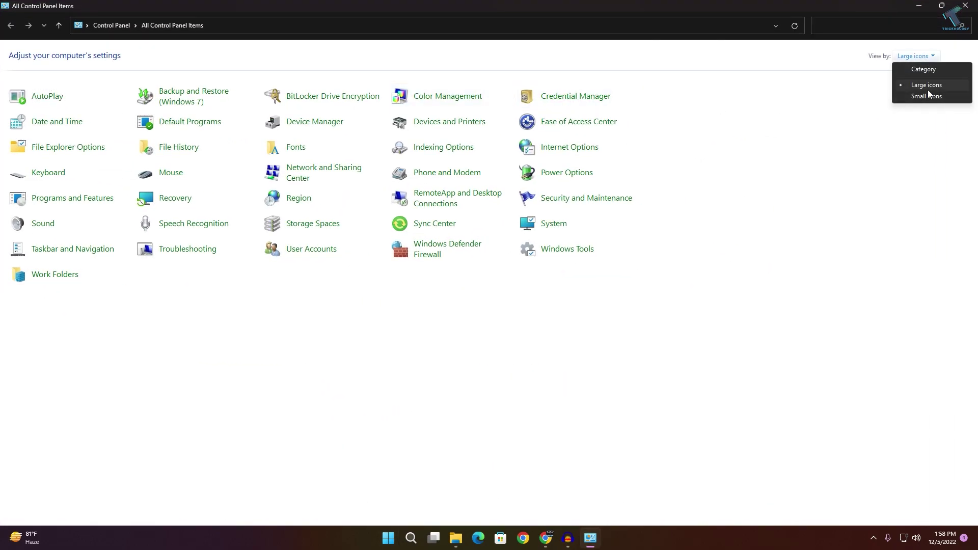
{"action": "left_click", "coordinate": [916, 56]}
{"action": "left_click", "coordinate": [622, 275]}
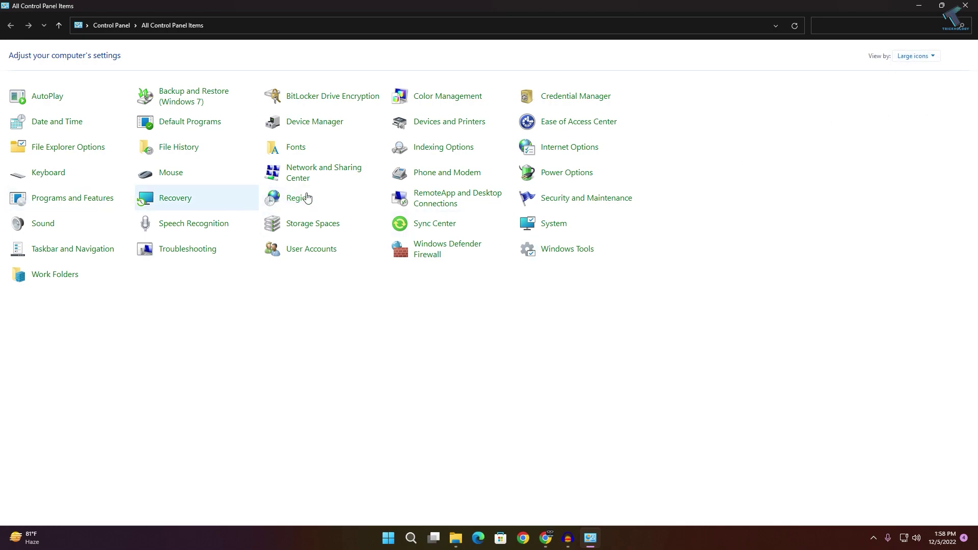
{"action": "left_click", "coordinate": [357, 175]}
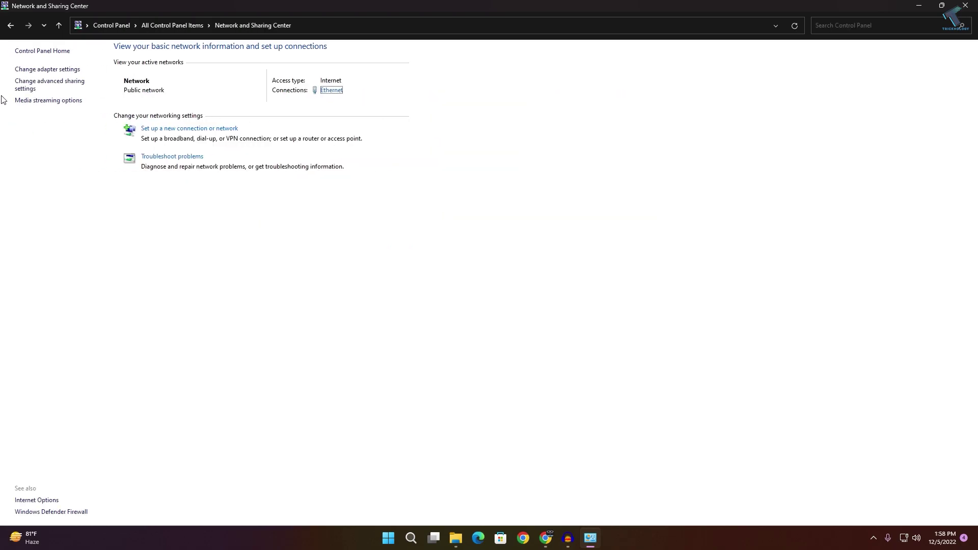
Turn off password protected sharing and turn on Public folder sharing for All Networks, then save.
{"action": "left_click", "coordinate": [58, 86]}
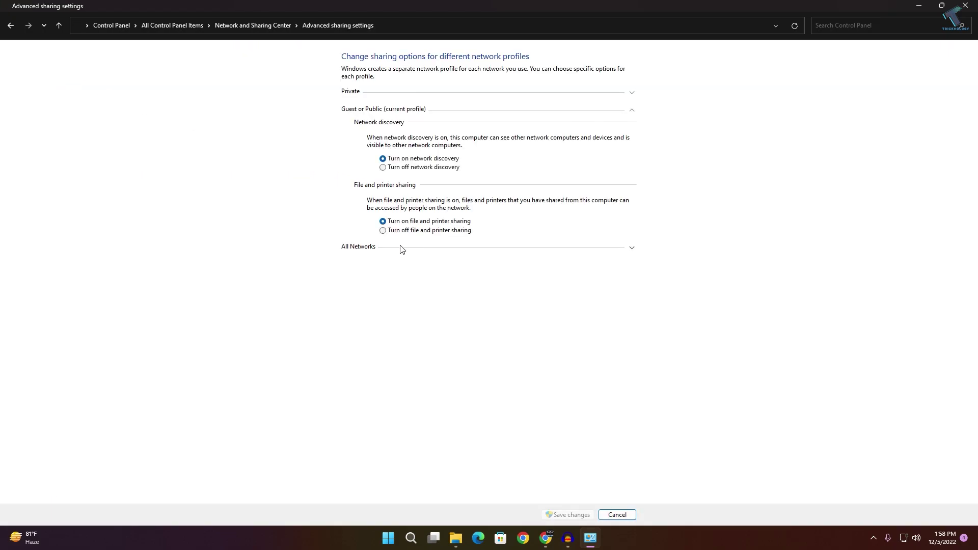
{"action": "left_click", "coordinate": [402, 250]}
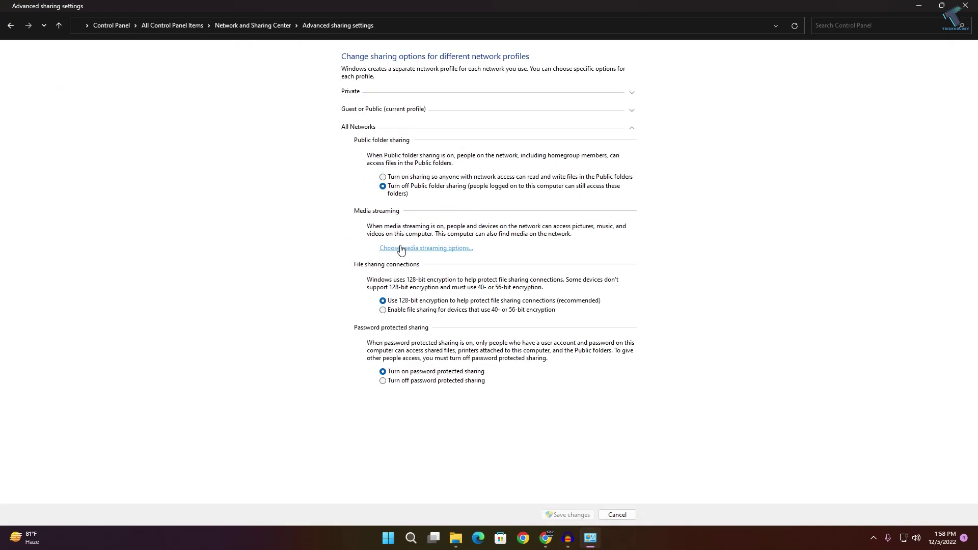
{"action": "left_click", "coordinate": [429, 383]}
{"action": "left_click", "coordinate": [386, 177]}
{"action": "left_click", "coordinate": [383, 109]}
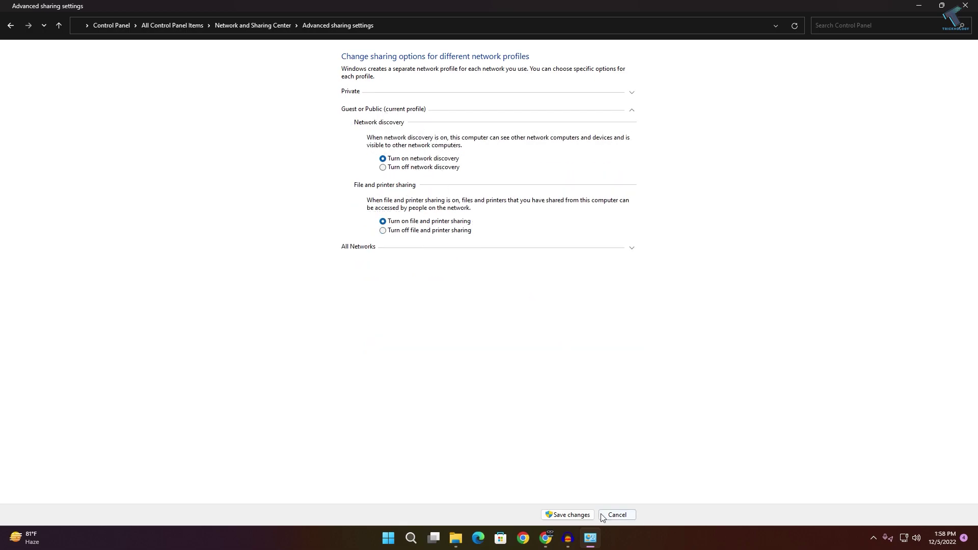
{"action": "left_click", "coordinate": [576, 515]}
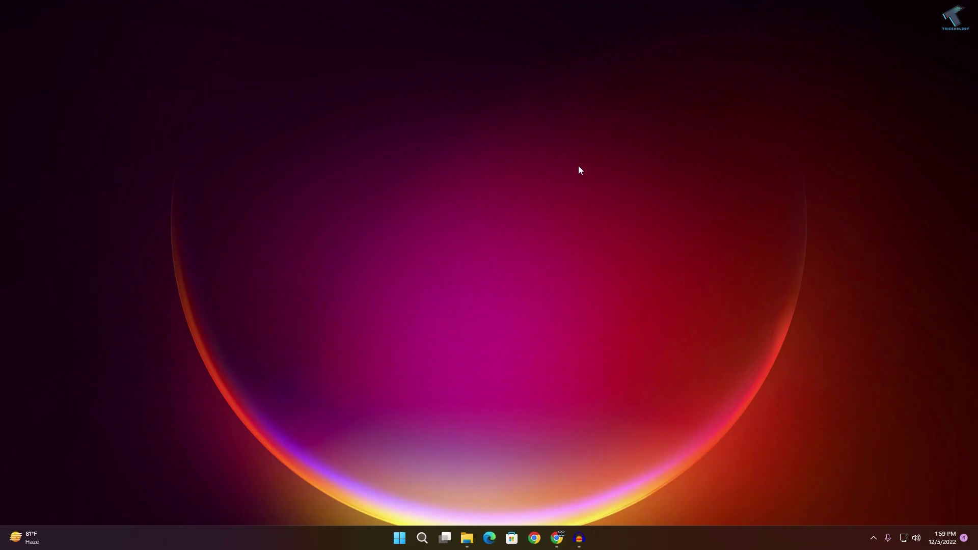
Reach Advanced sharing settings in Settings through Network & internet > Advanced network settings.
{"action": "right_click", "coordinate": [400, 533]}
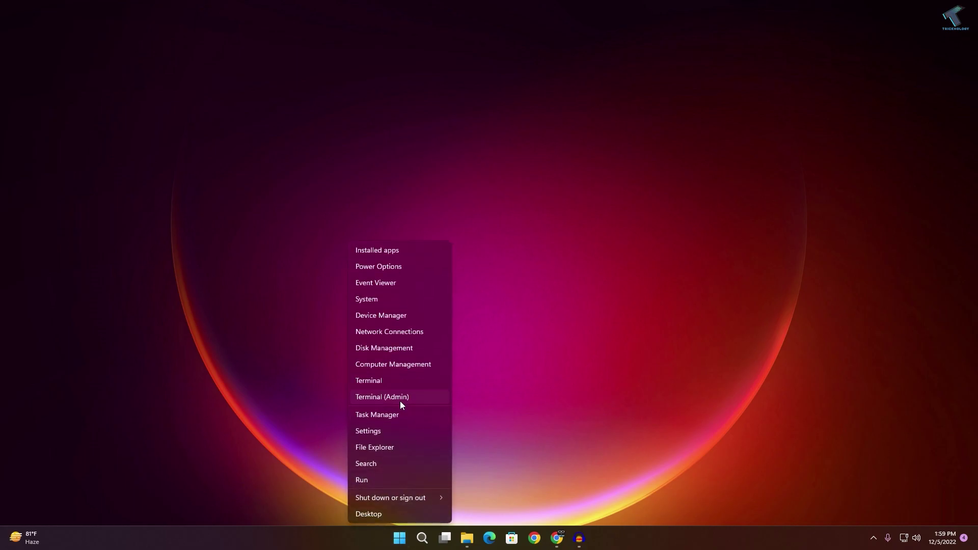
{"action": "left_click", "coordinate": [384, 430]}
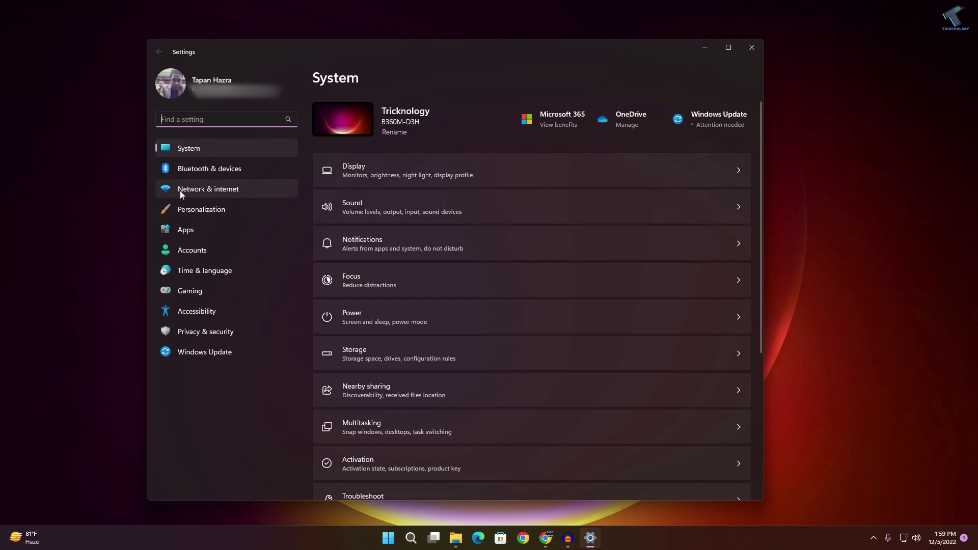
{"action": "left_click", "coordinate": [204, 194]}
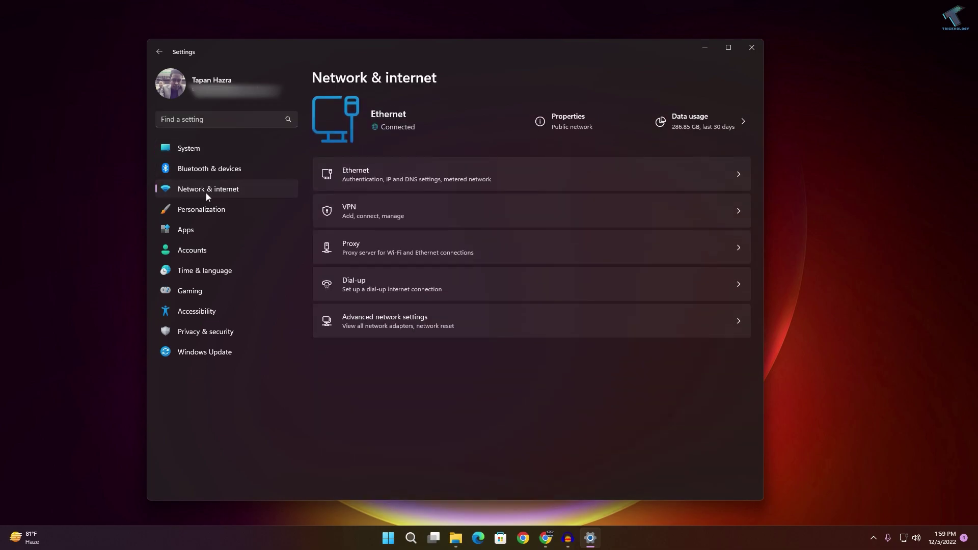
{"action": "left_click", "coordinate": [401, 327]}
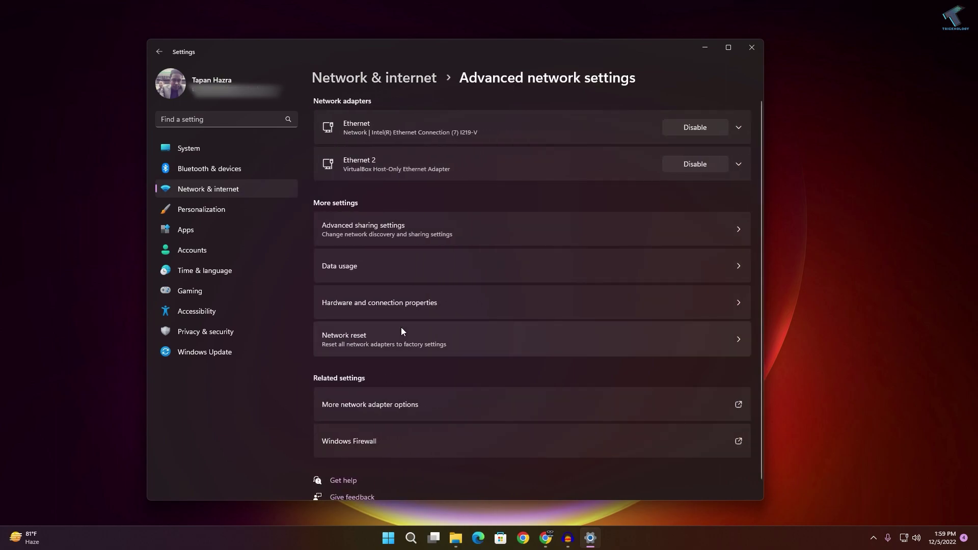
{"action": "left_click", "coordinate": [395, 237]}
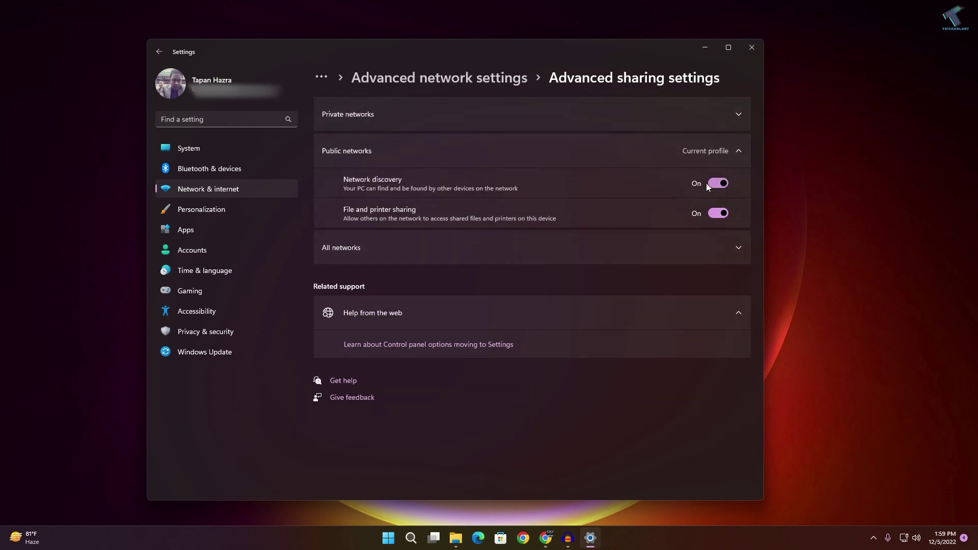
Switch on network discovery and file and printer sharing for Private networks, then close Settings.
{"action": "left_click", "coordinate": [735, 111]}
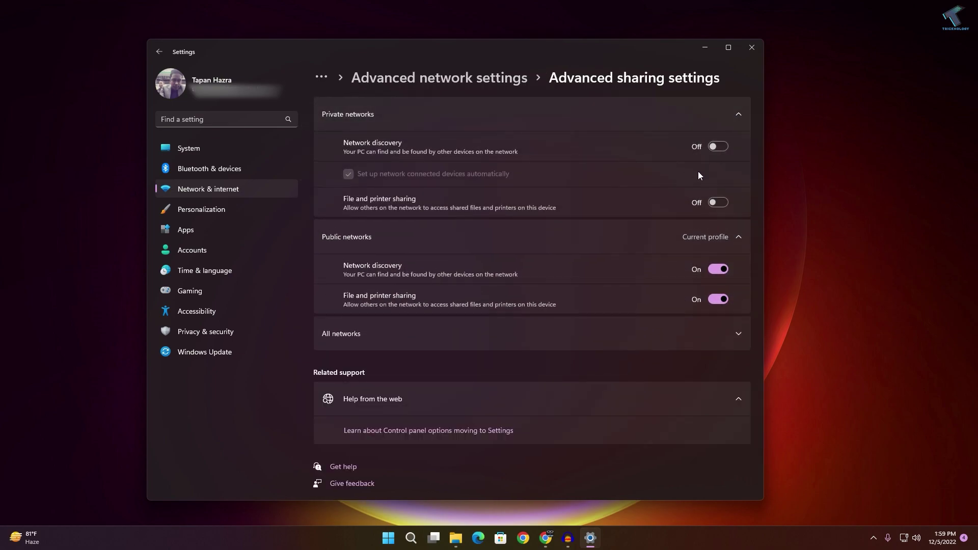
{"action": "left_click", "coordinate": [718, 147]}
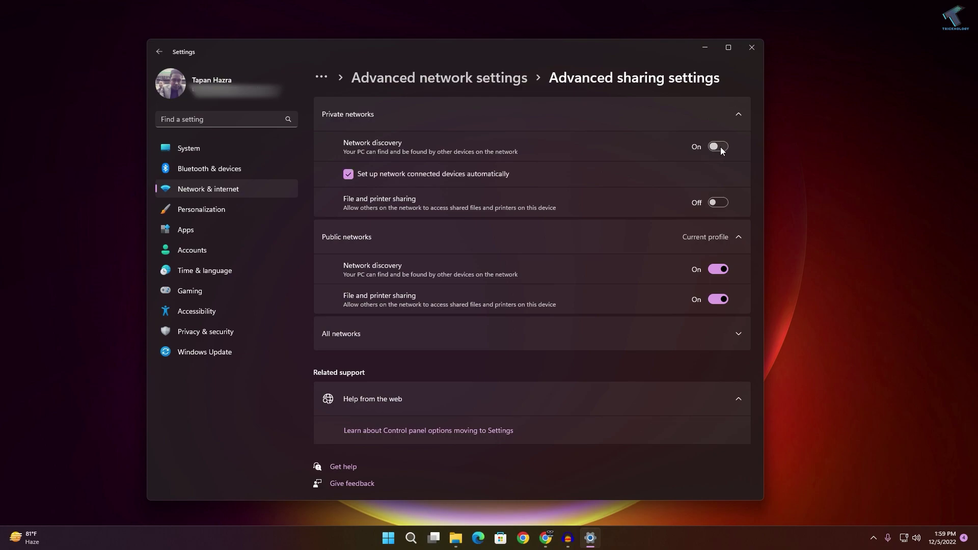
{"action": "left_click", "coordinate": [723, 203]}
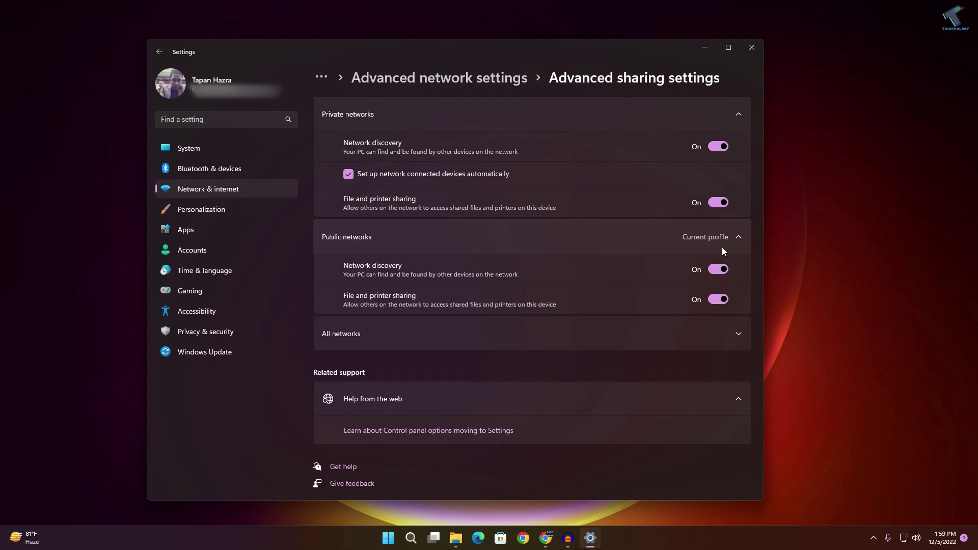
{"action": "left_click", "coordinate": [752, 47]}
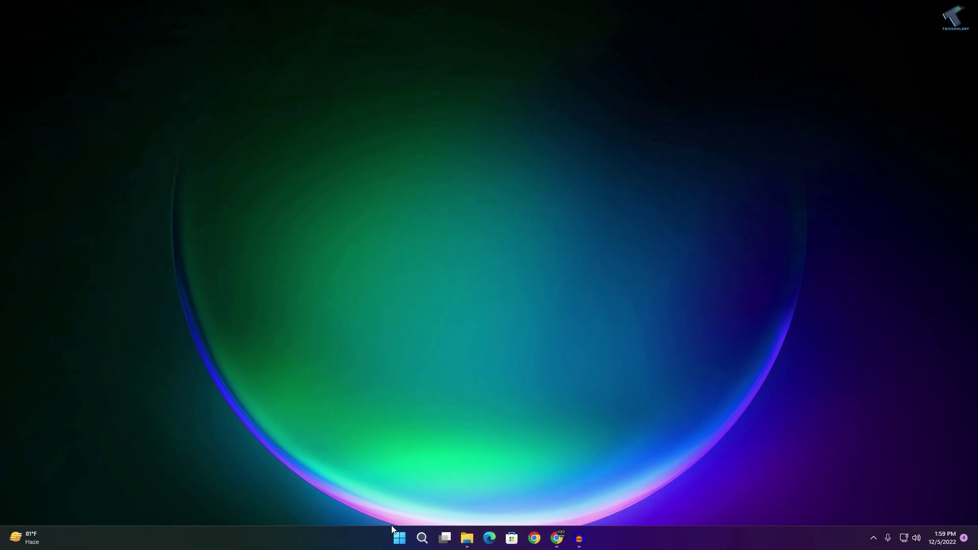
Launch Command Prompt from Start search and run ipconfig.
{"action": "left_click", "coordinate": [400, 537]}
{"action": "type", "text": "c"}
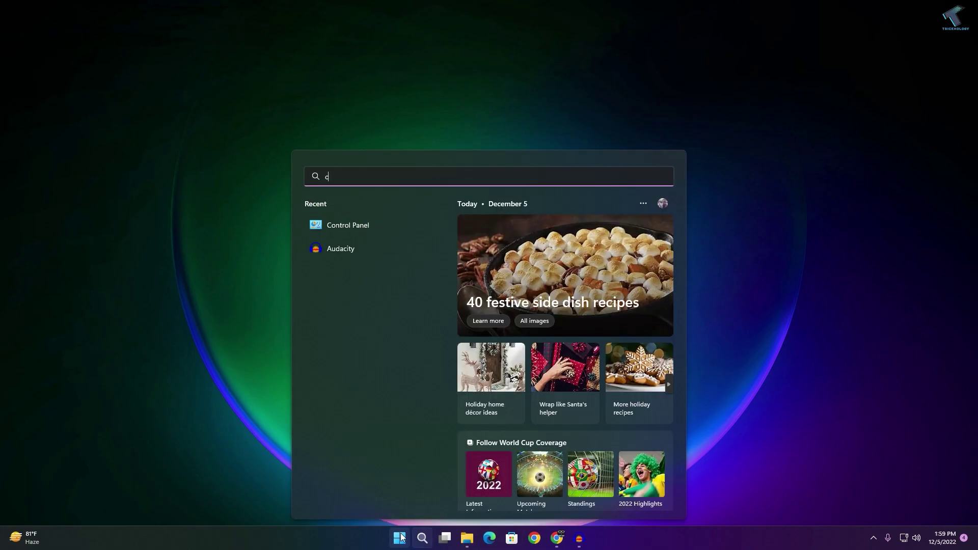
{"action": "type", "text": "md"}
{"action": "key", "text": "Return"}
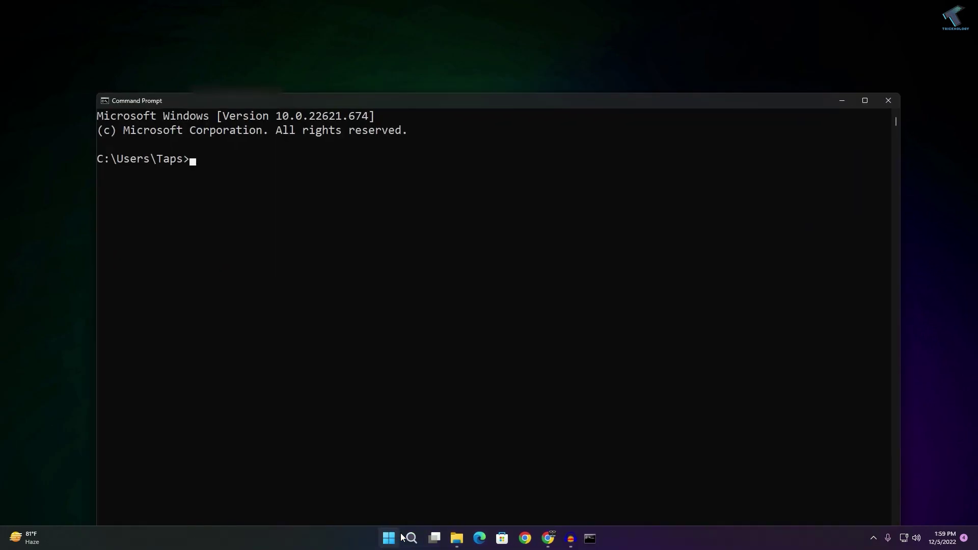
{"action": "type", "text": "ip"}
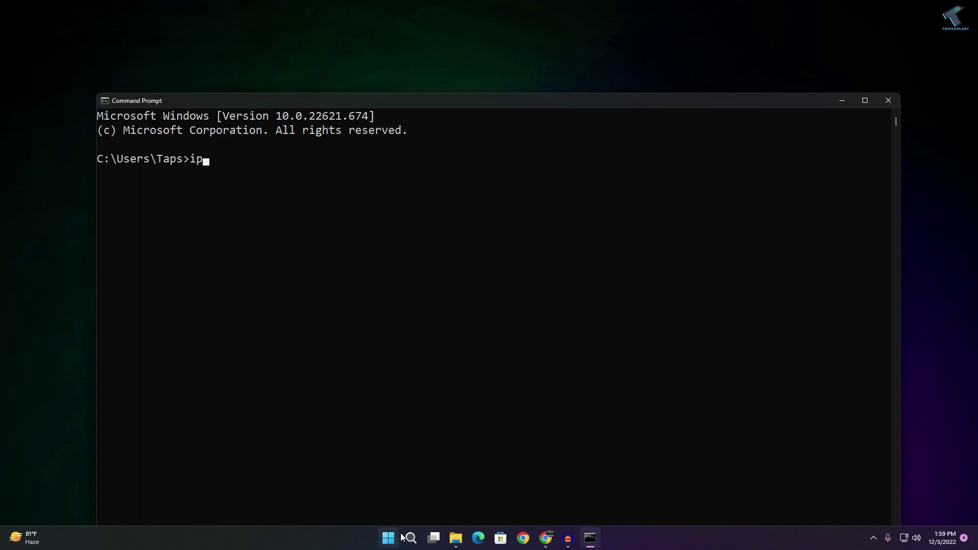
{"action": "type", "text": "config"}
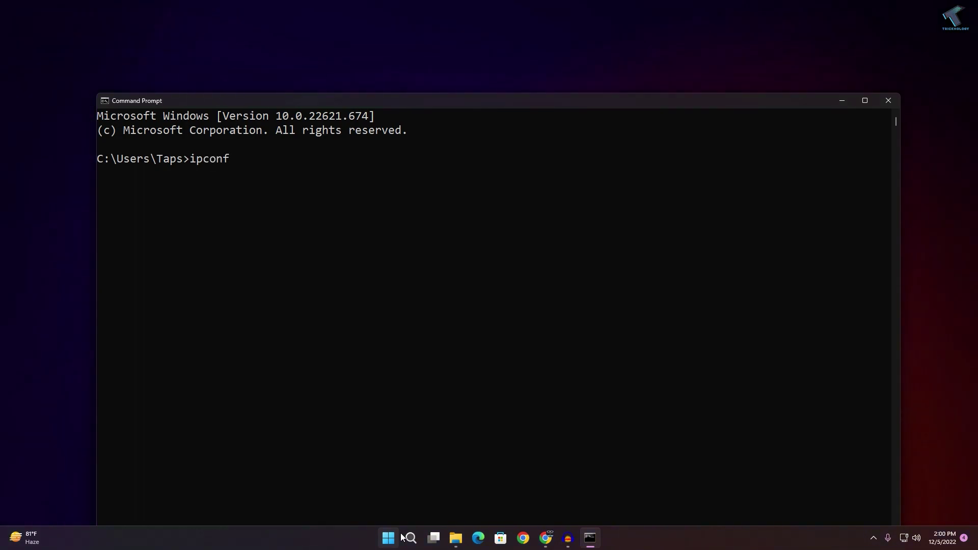
{"action": "key", "text": "Return"}
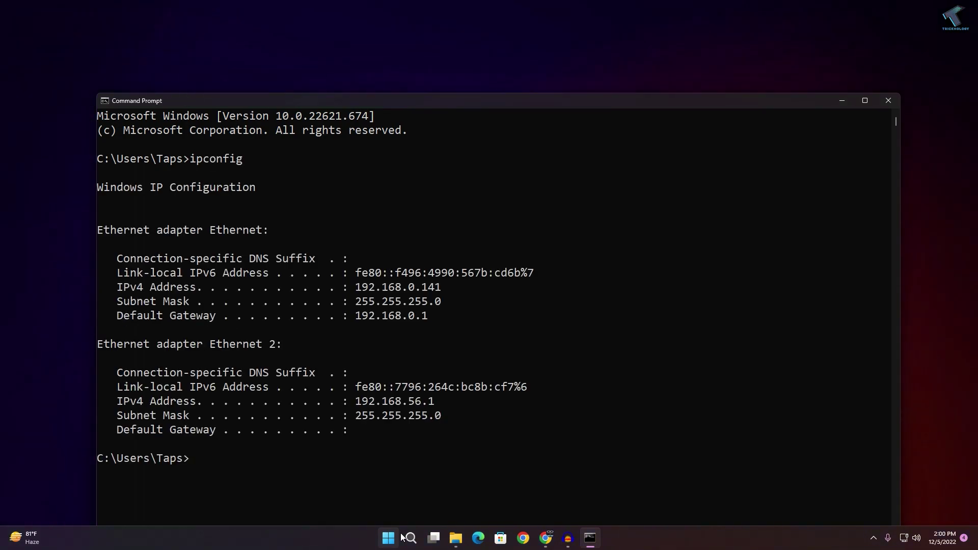
Copy the IPv4 address 192.168.0.141 and minimise Command Prompt.
{"action": "left_click_drag", "start_coordinate": [454, 289], "coordinate": [360, 295]}
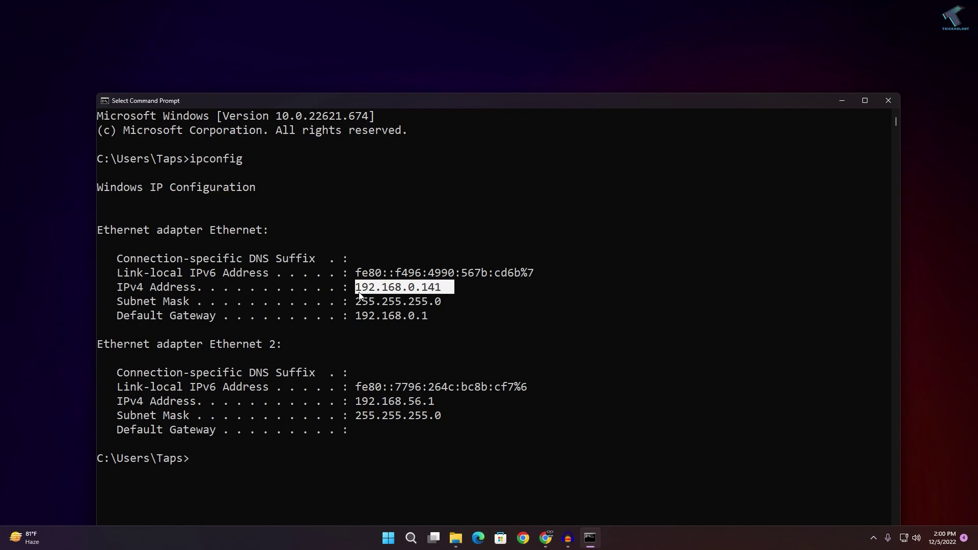
{"action": "right_click", "coordinate": [359, 294]}
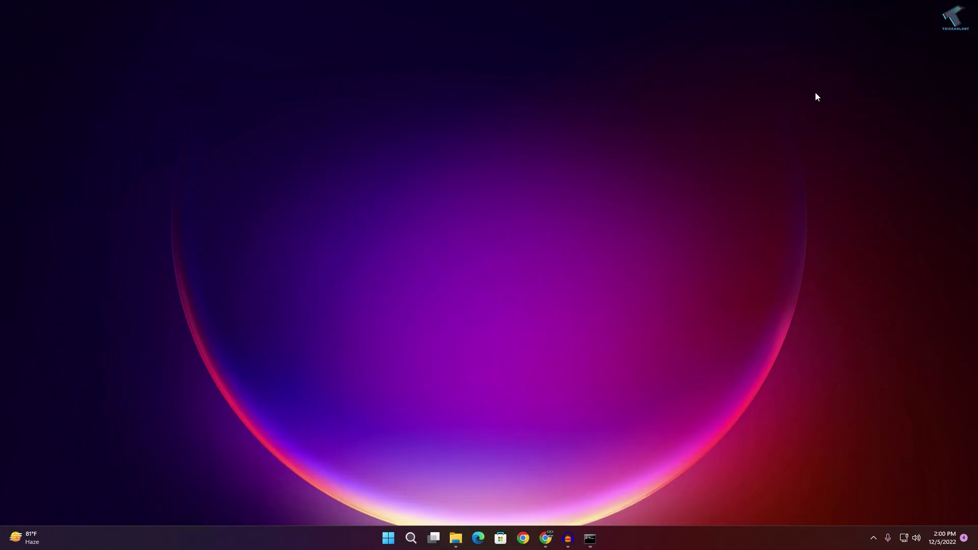
{"action": "left_click", "coordinate": [843, 101]}
Open the network location \\192.168.0.141 from the Start search.
{"action": "left_click", "coordinate": [388, 536]}
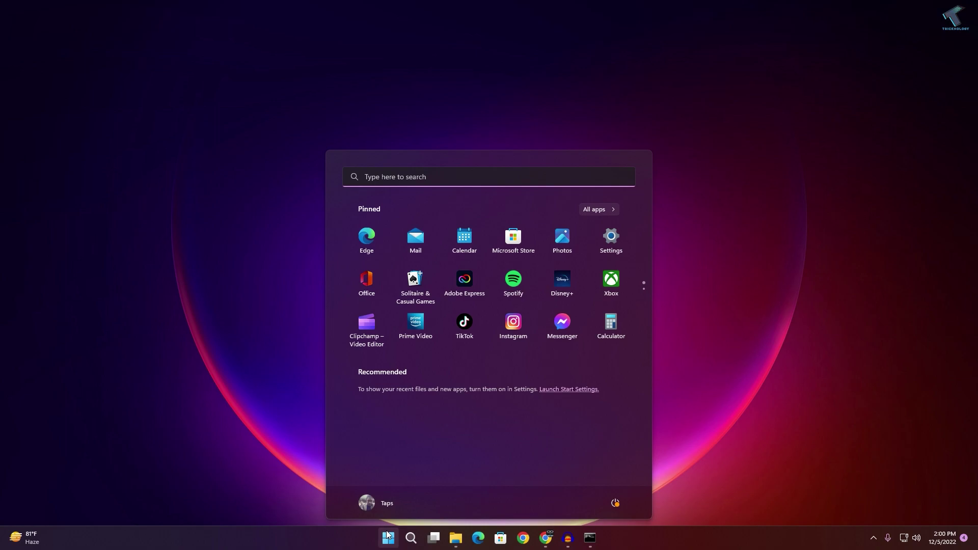
{"action": "type", "text": "\\\\192.168.0.141"}
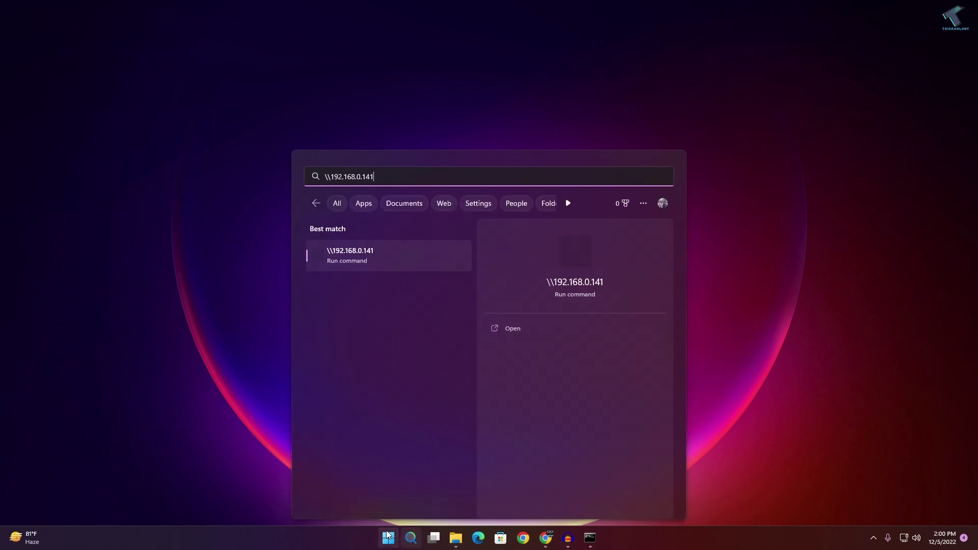
{"action": "key", "text": "Return"}
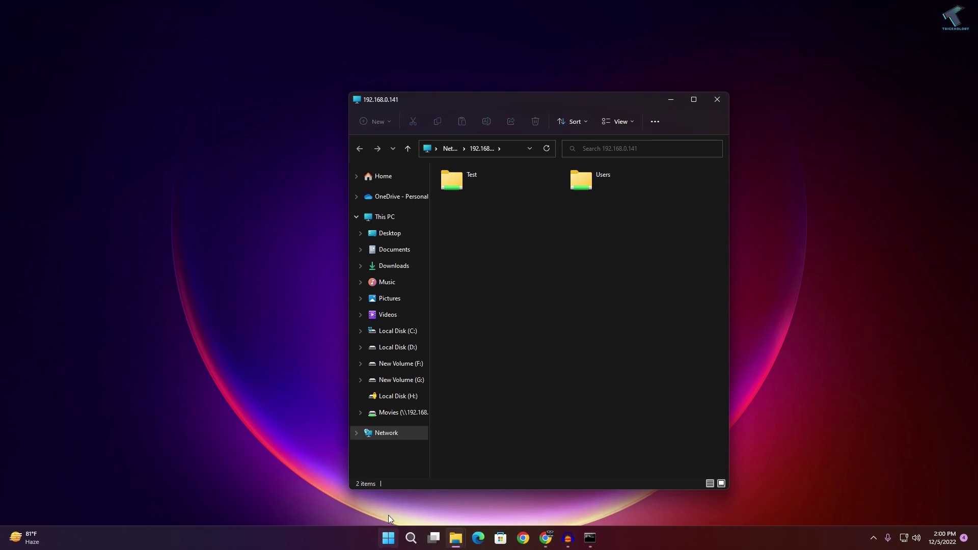
Select the shared Test folder among the Test and Users shares.
{"action": "left_click_drag", "start_coordinate": [657, 256], "coordinate": [433, 163]}
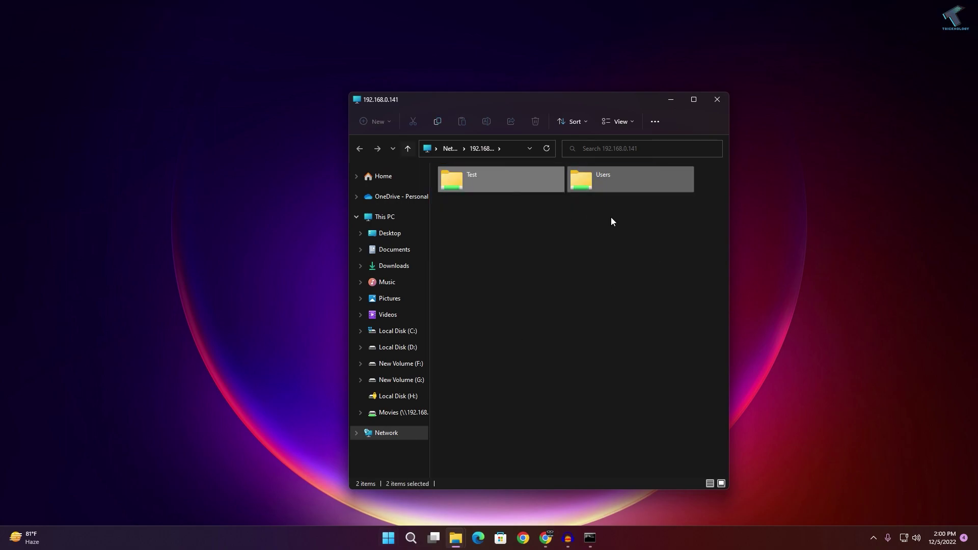
{"action": "left_click_drag", "start_coordinate": [678, 237], "coordinate": [436, 161]}
{"action": "left_click", "coordinate": [629, 232]}
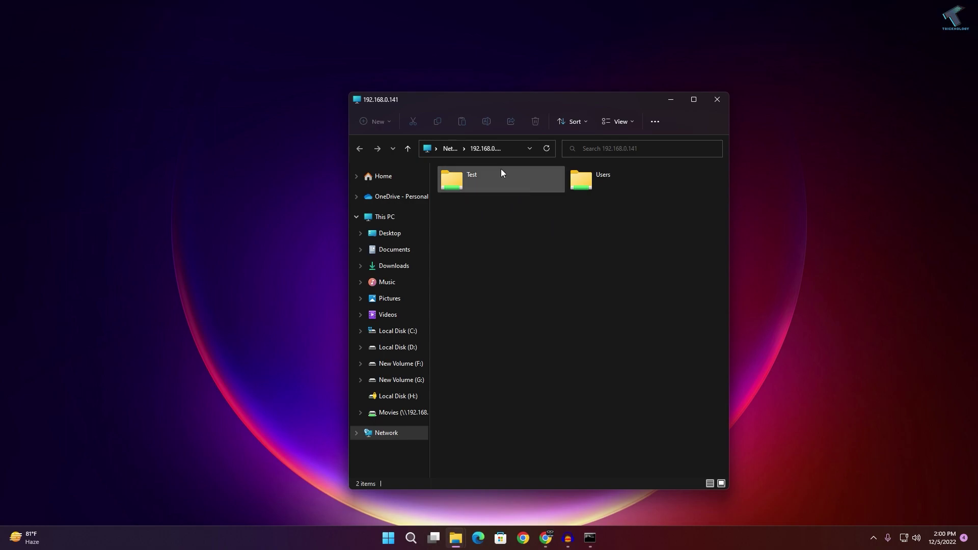
{"action": "left_click", "coordinate": [473, 181]}
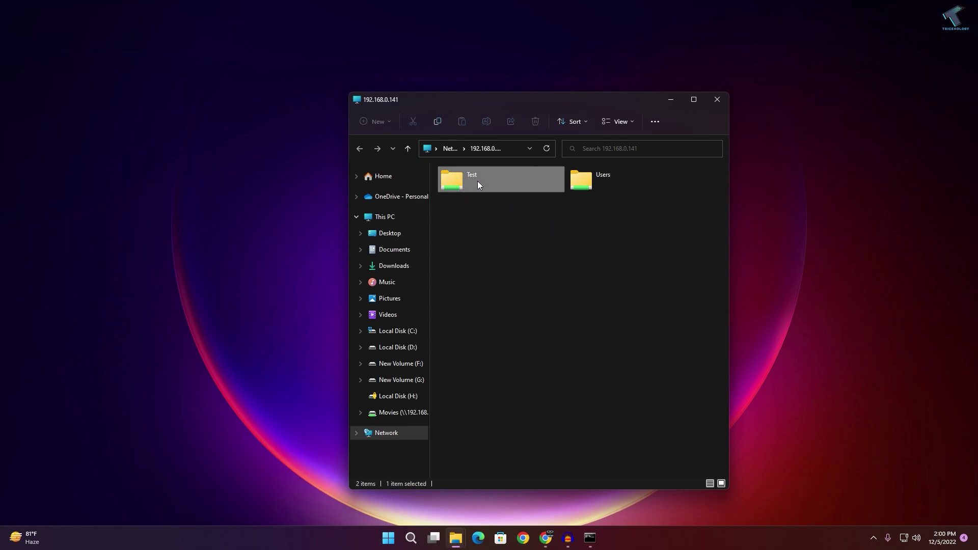